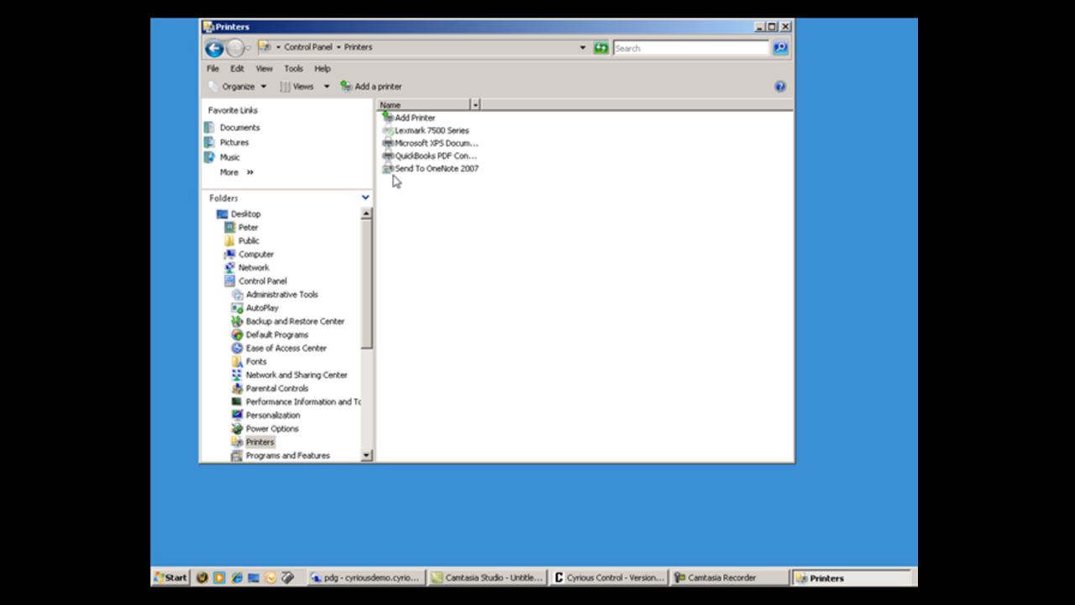
Size the columns of the printers list to fit and switch the list to a larger icon view.
{"action": "right_click", "coordinate": [445, 107]}
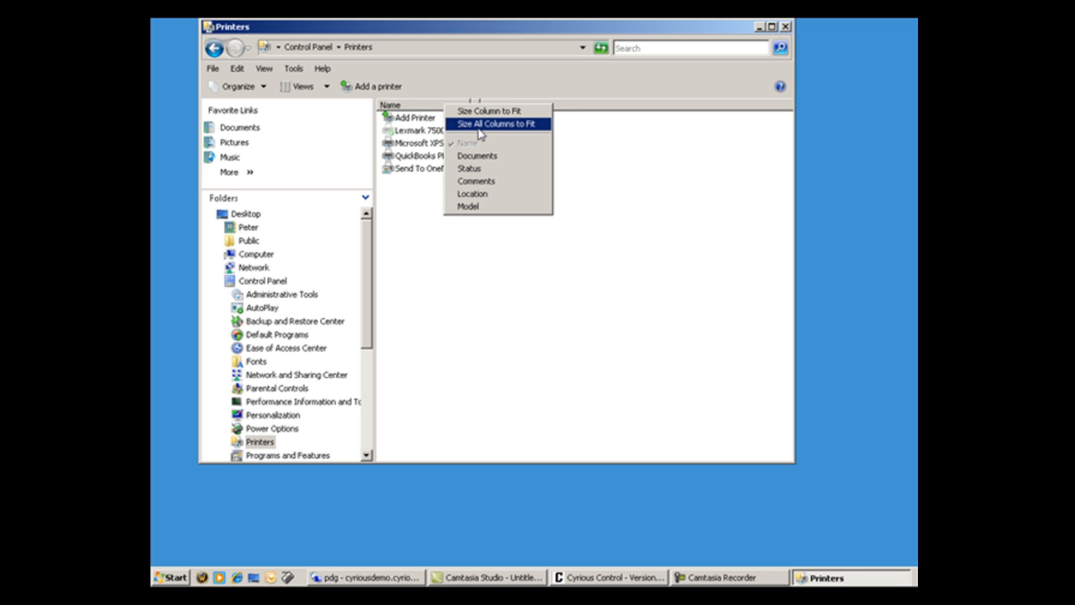
{"action": "left_click", "coordinate": [480, 126]}
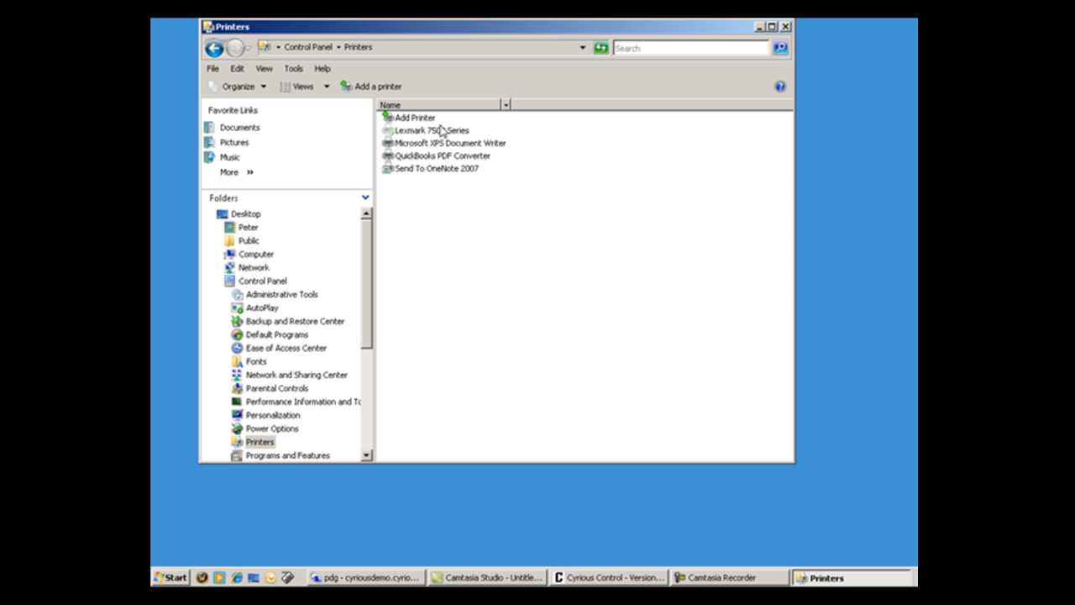
{"action": "right_click", "coordinate": [451, 109]}
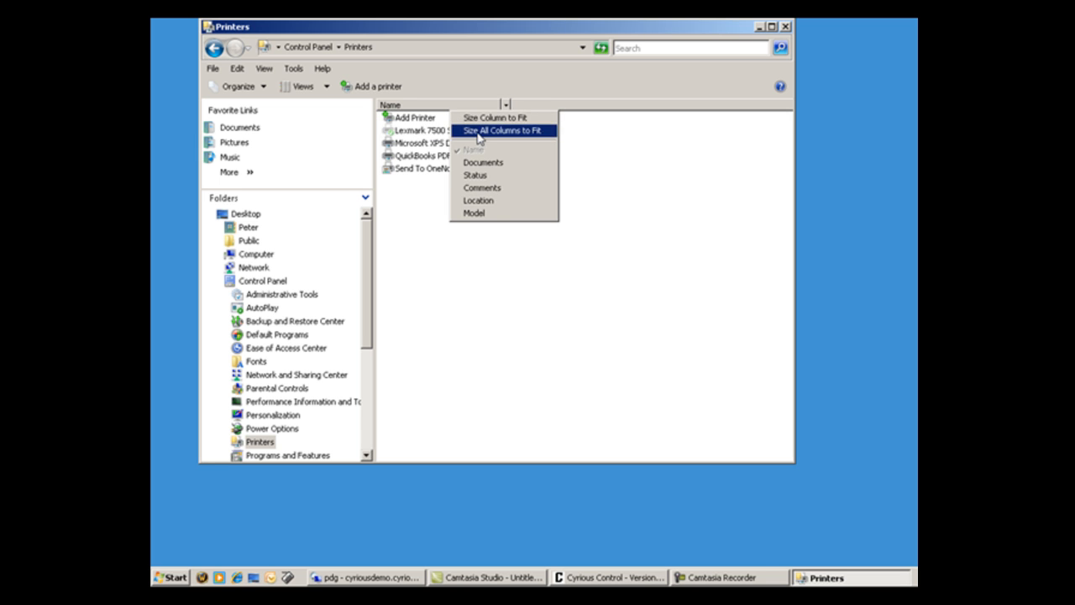
{"action": "left_click", "coordinate": [475, 130]}
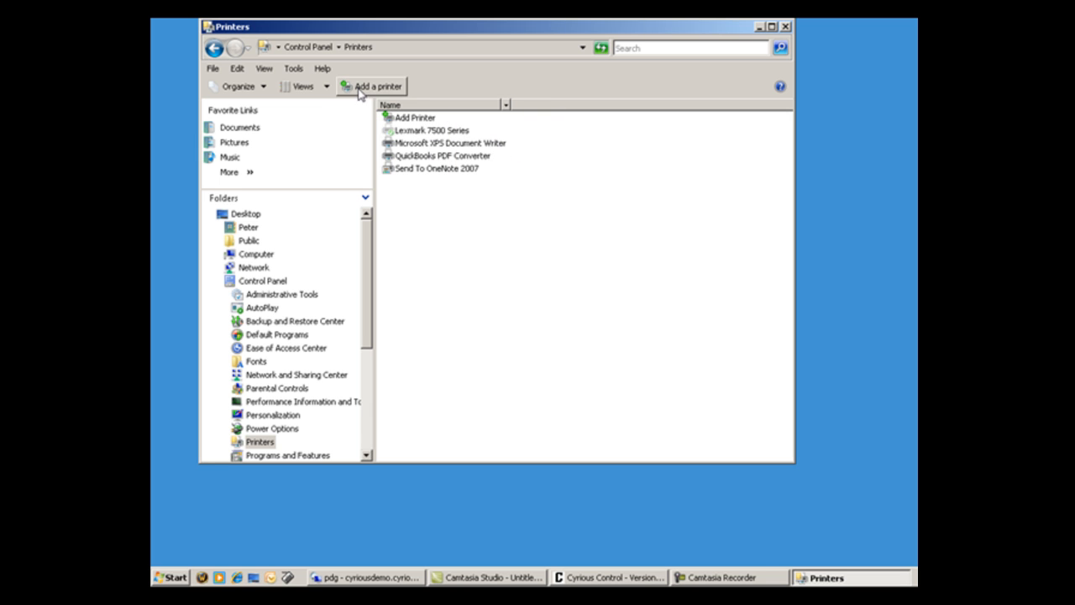
{"action": "left_click", "coordinate": [328, 87]}
{"action": "left_click", "coordinate": [373, 25]}
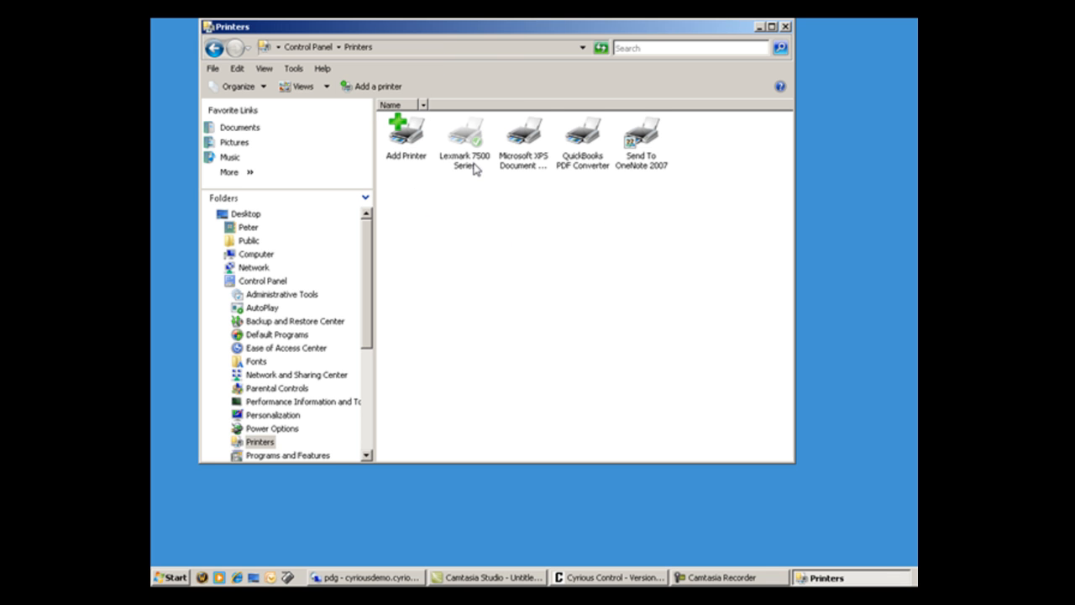
{"action": "mouse_move", "coordinate": [481, 151]}
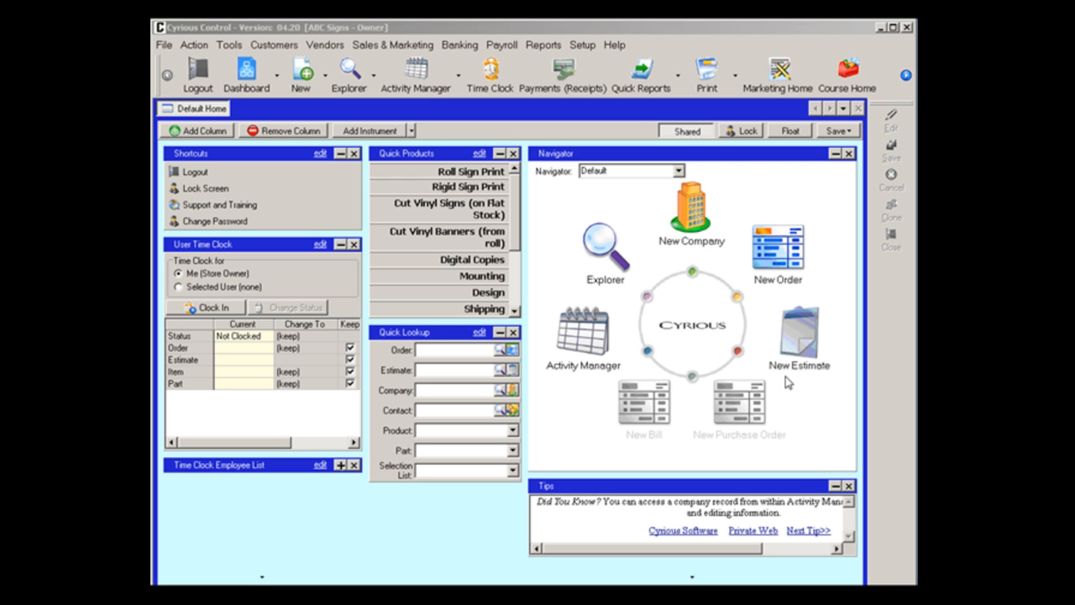
Switch to Cyrious Control and open the printer types in the machine setup.
{"action": "left_click", "coordinate": [586, 49]}
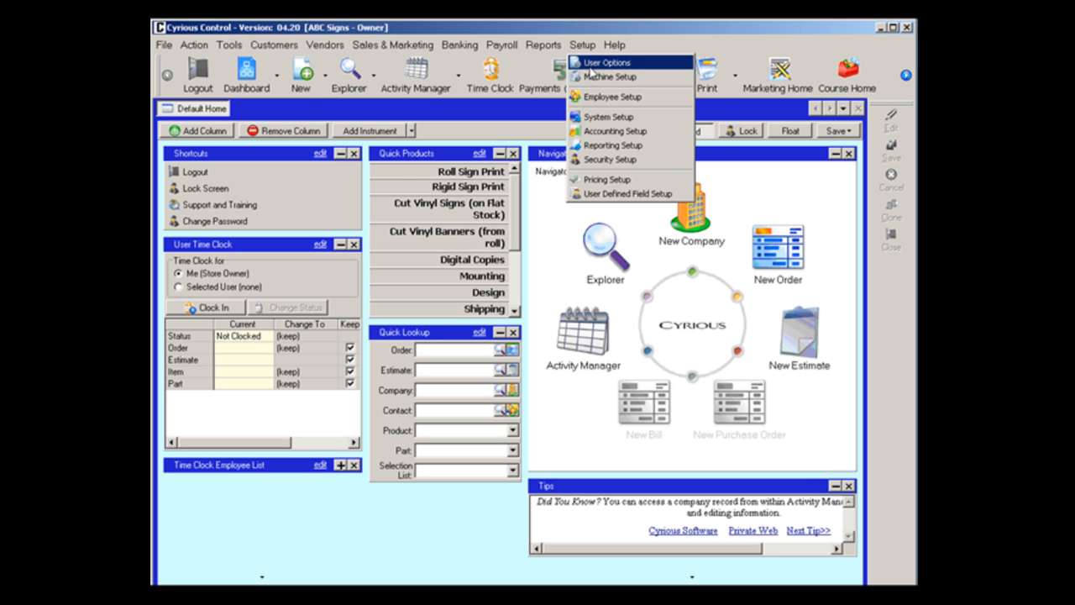
{"action": "left_click", "coordinate": [610, 77]}
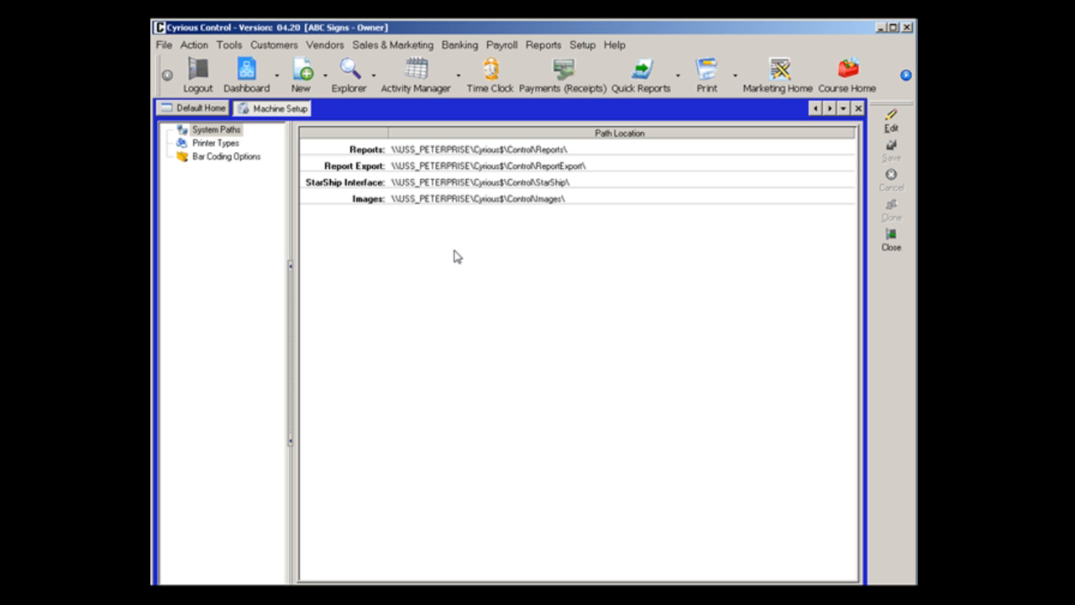
{"action": "left_click", "coordinate": [214, 145]}
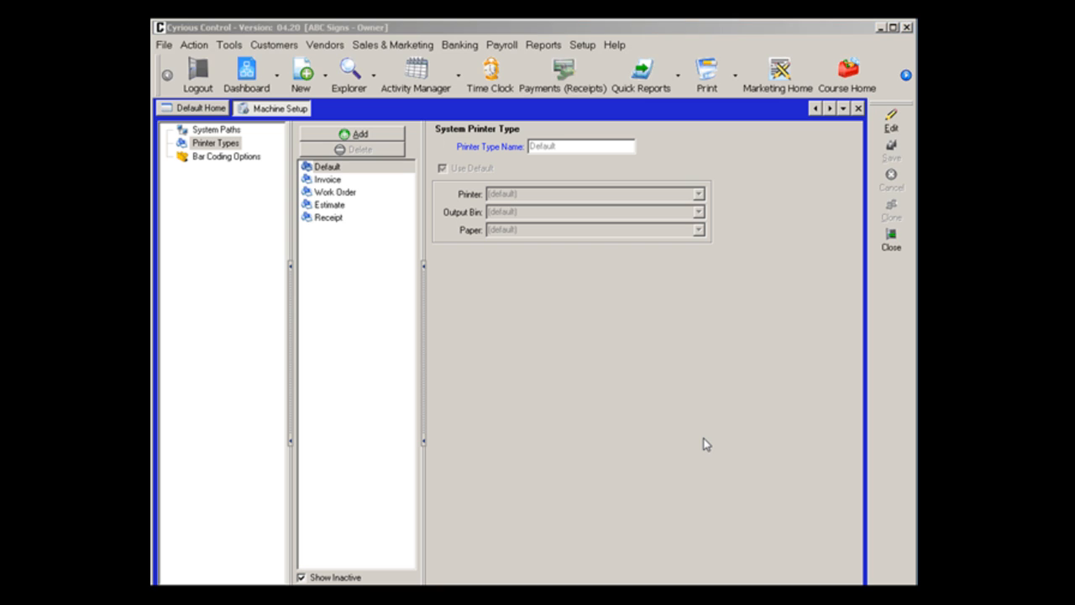
Review the printer settings of the Invoice, Work Order, Estimate, Receipt and Default printer types.
{"action": "left_click", "coordinate": [326, 181]}
{"action": "left_click", "coordinate": [326, 181]}
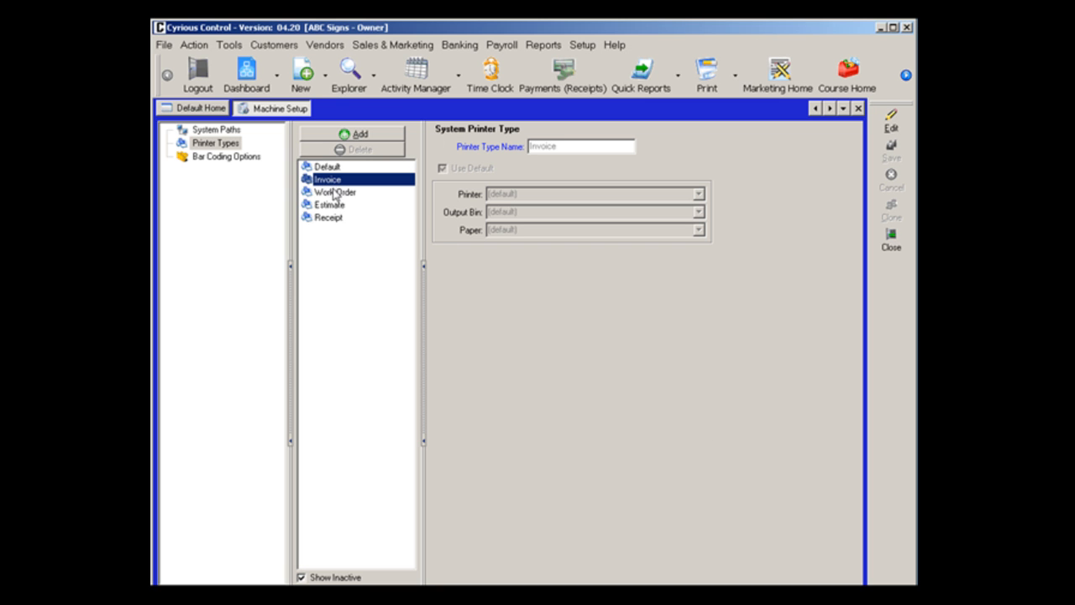
{"action": "left_click", "coordinate": [335, 195]}
{"action": "left_click", "coordinate": [338, 207]}
{"action": "left_click", "coordinate": [336, 220]}
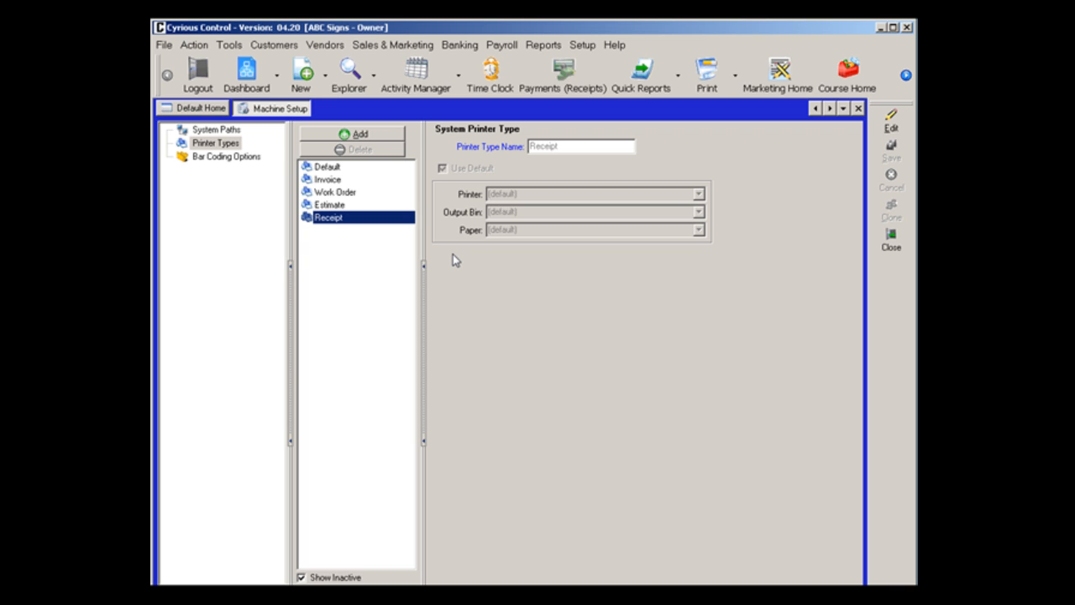
{"action": "left_click", "coordinate": [339, 169]}
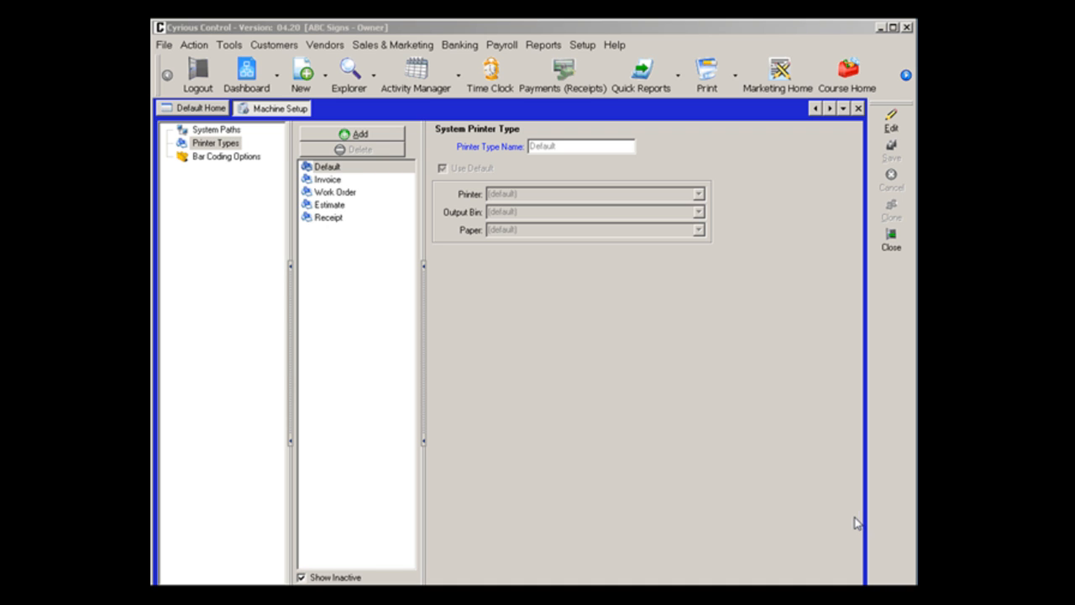
Turn off Use Default for the Invoice printer type, assign Microsoft XPS Document Writer as its printer and save.
{"action": "left_click", "coordinate": [332, 180]}
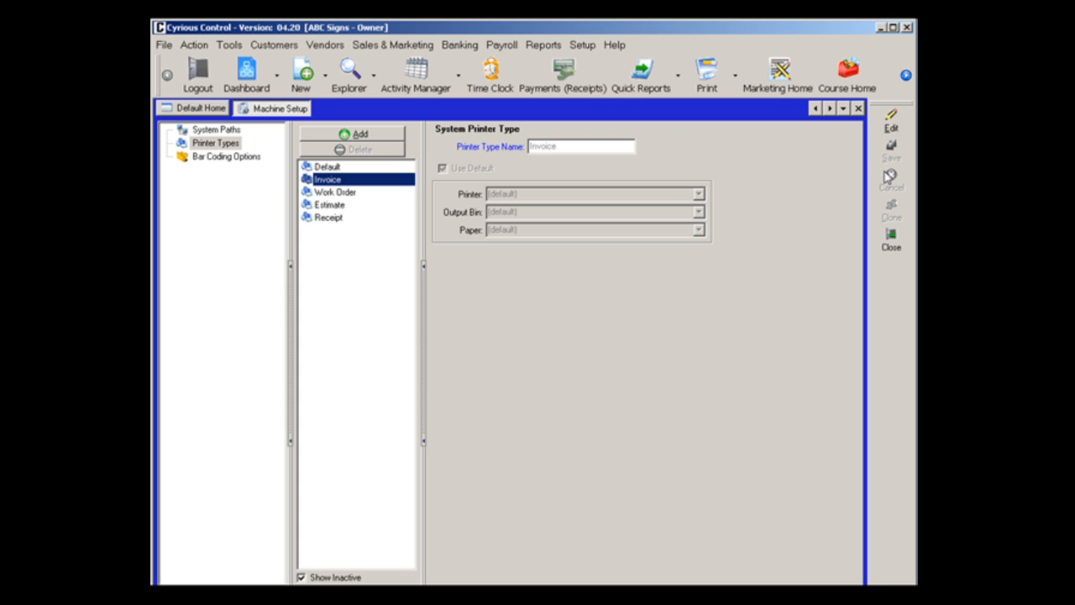
{"action": "left_click", "coordinate": [891, 122]}
{"action": "left_click", "coordinate": [443, 169]}
{"action": "left_click", "coordinate": [699, 194]}
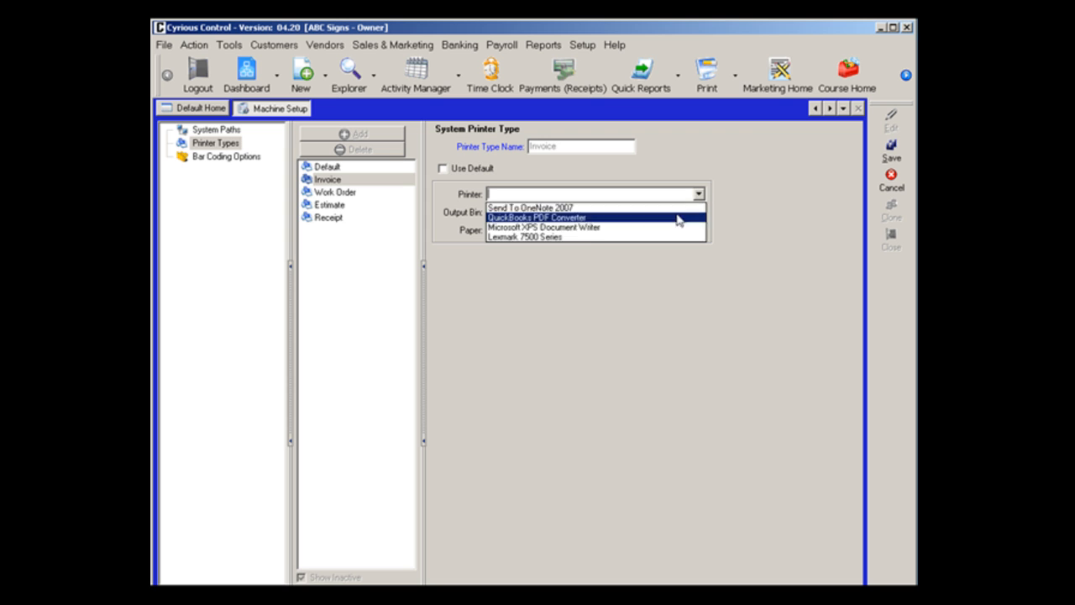
{"action": "left_click", "coordinate": [553, 229]}
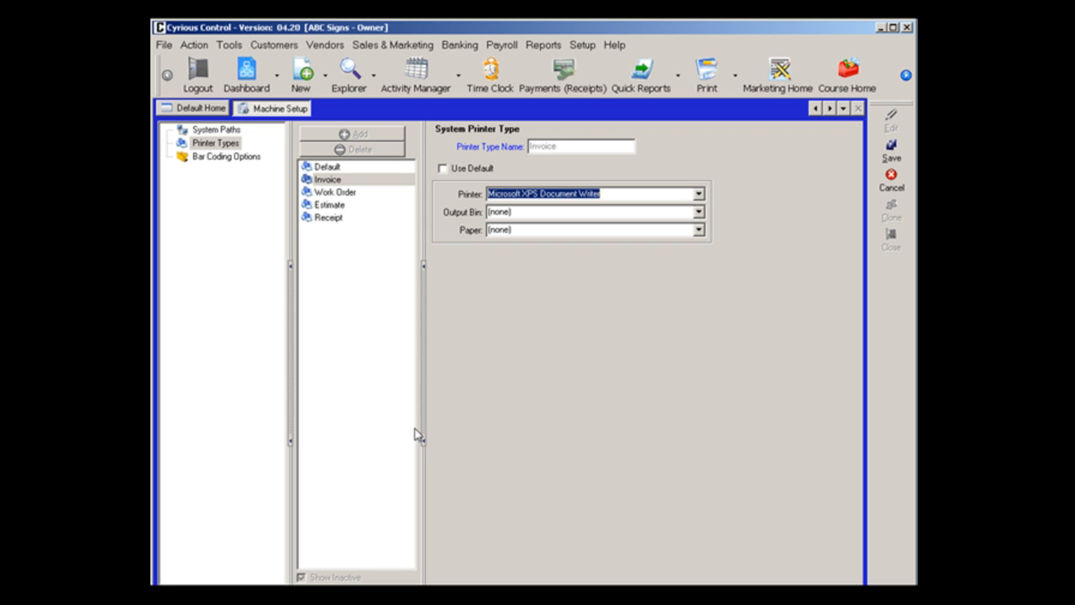
{"action": "left_click", "coordinate": [884, 179]}
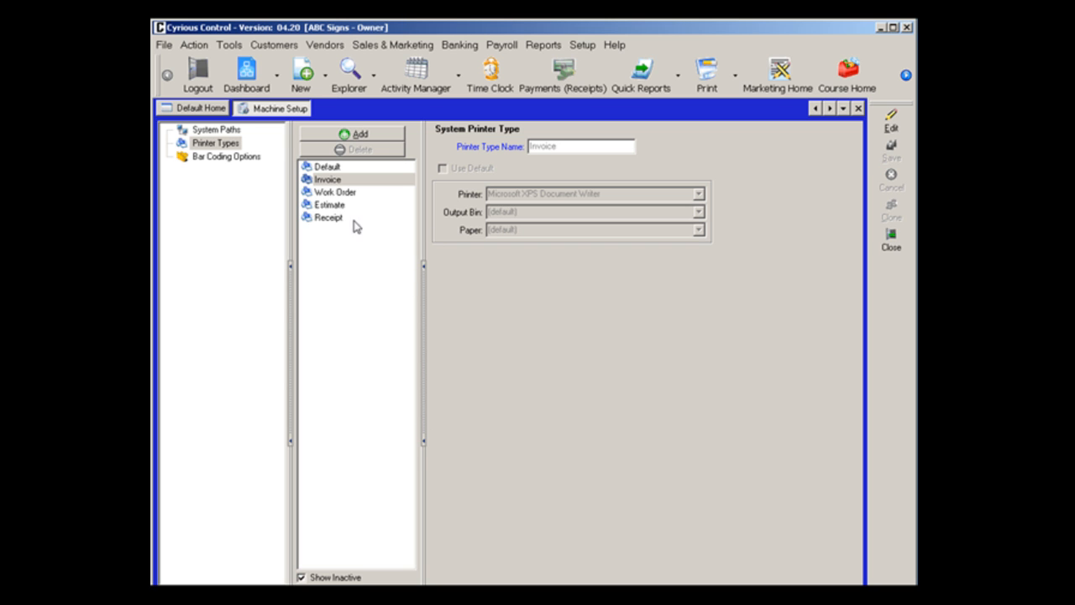
Turn off Use Default for the Estimate printer type, assign Microsoft XPS Document Writer as its printer and save.
{"action": "left_click", "coordinate": [329, 205]}
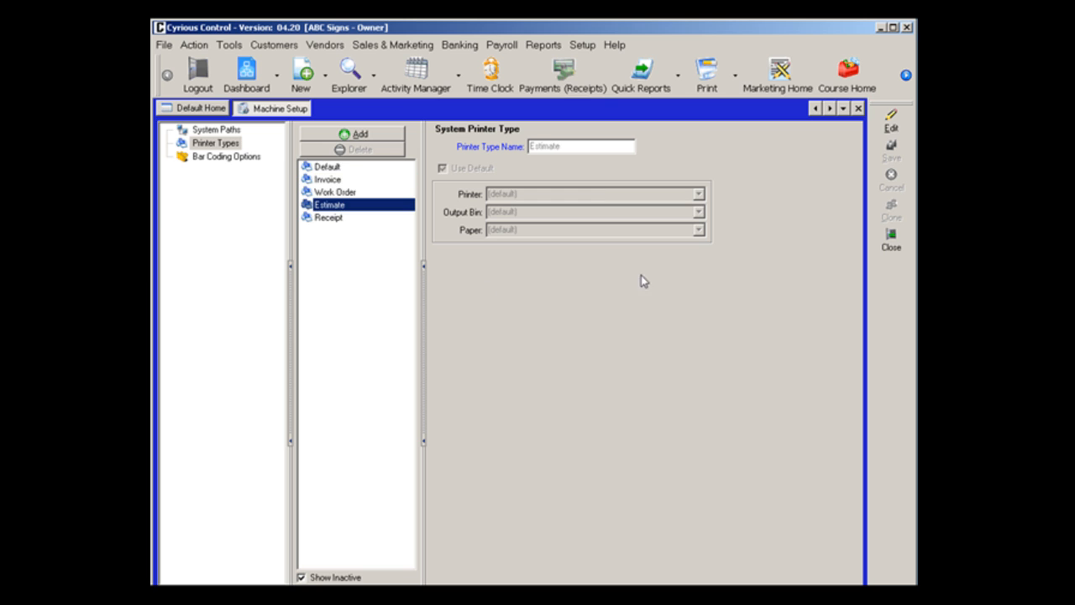
{"action": "left_click", "coordinate": [892, 120]}
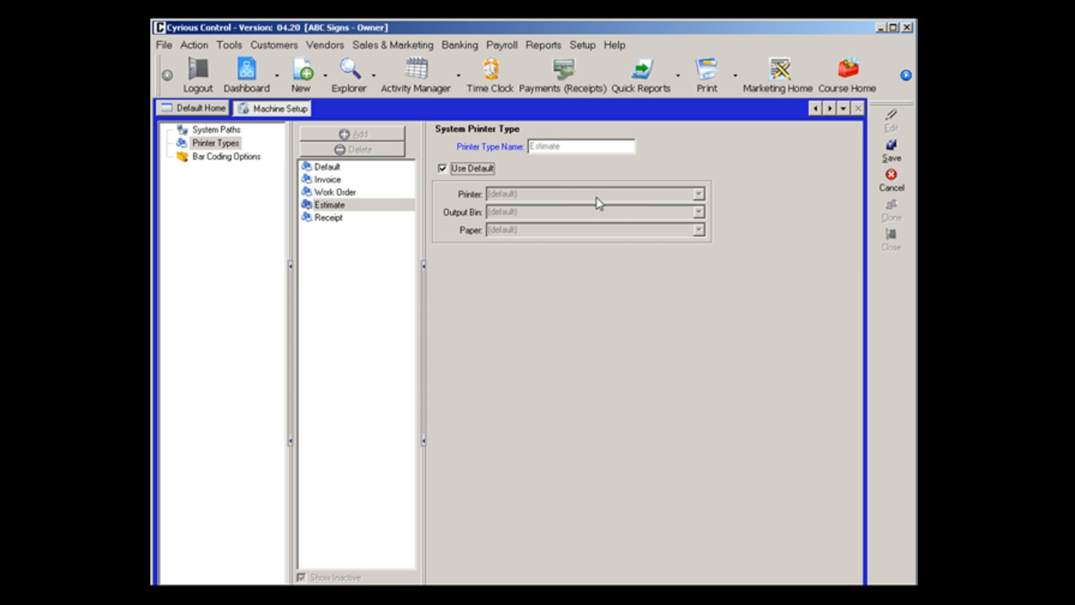
{"action": "left_click", "coordinate": [449, 172]}
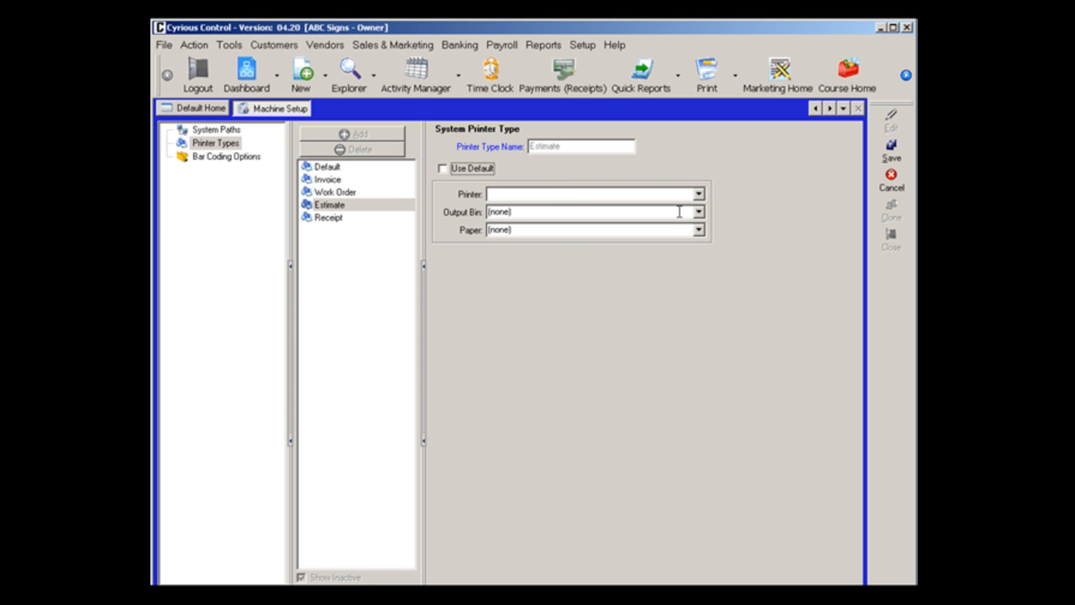
{"action": "left_click", "coordinate": [698, 194]}
{"action": "left_click", "coordinate": [539, 224]}
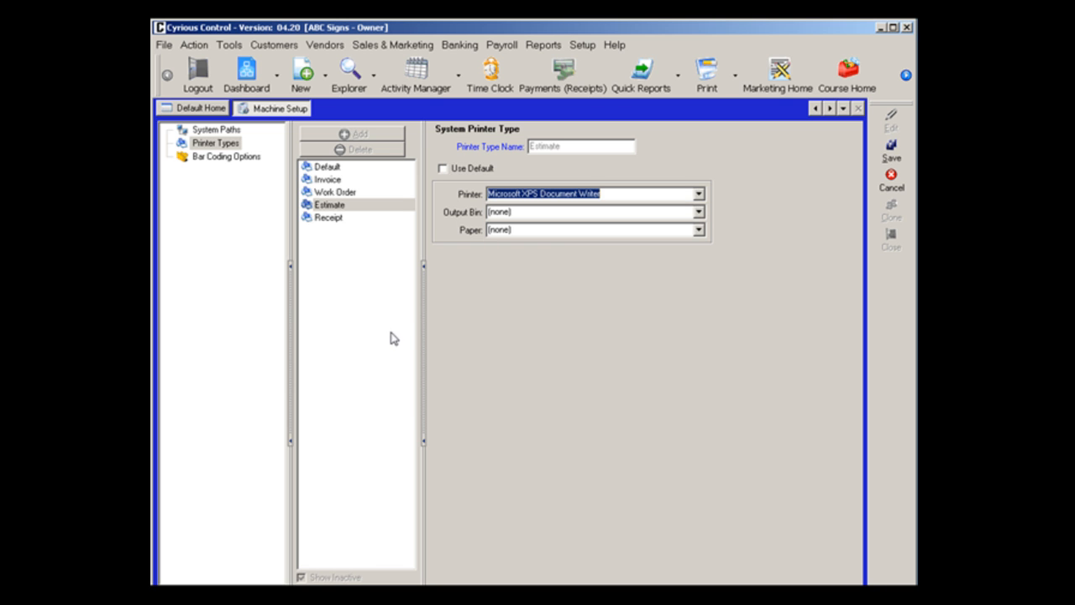
{"action": "left_click", "coordinate": [891, 152]}
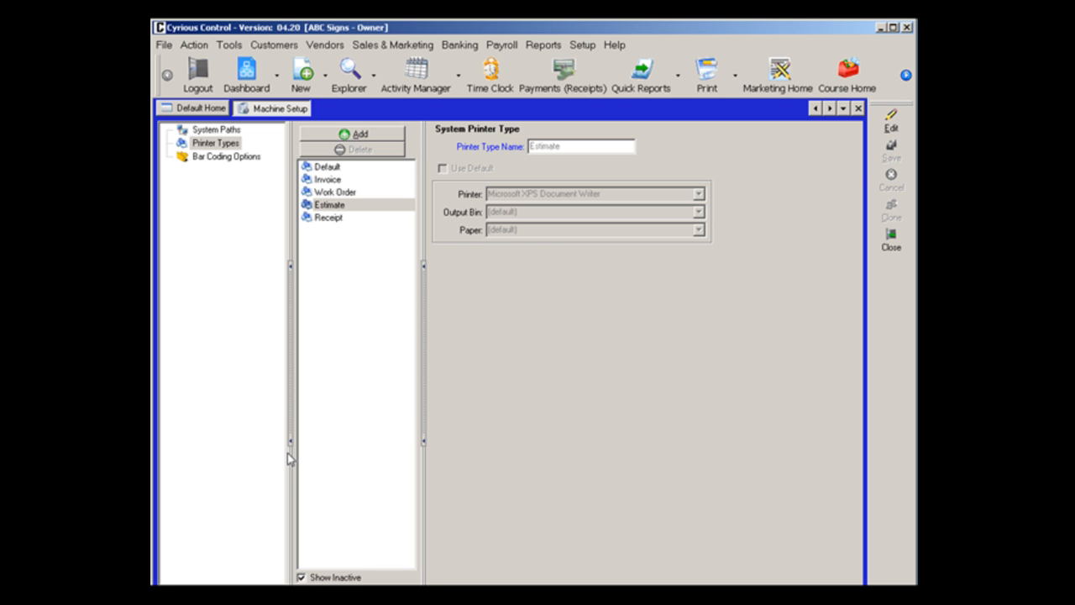
Turn off Use Default for the Default printer type, assign QuickBooks PDF Converter as its printer and save.
{"action": "left_click", "coordinate": [346, 192]}
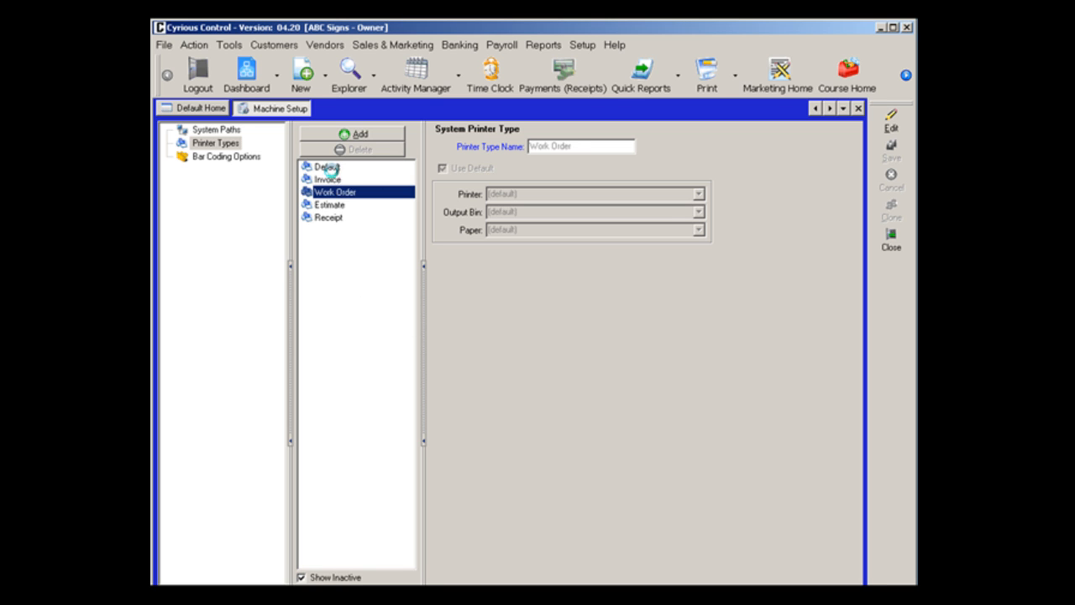
{"action": "left_click", "coordinate": [331, 168]}
{"action": "left_click", "coordinate": [891, 121]}
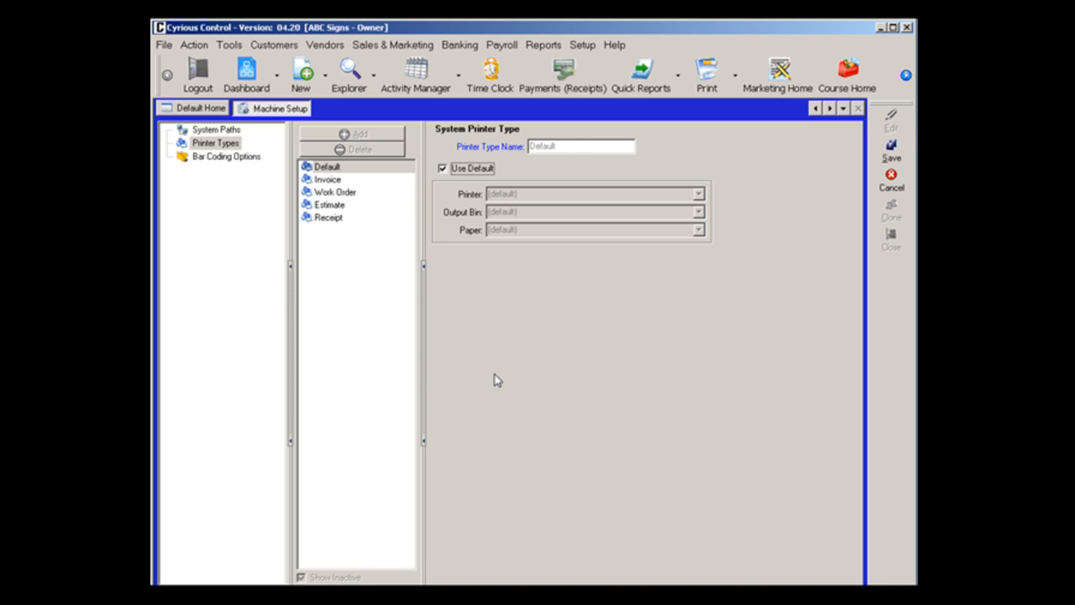
{"action": "left_click", "coordinate": [443, 169]}
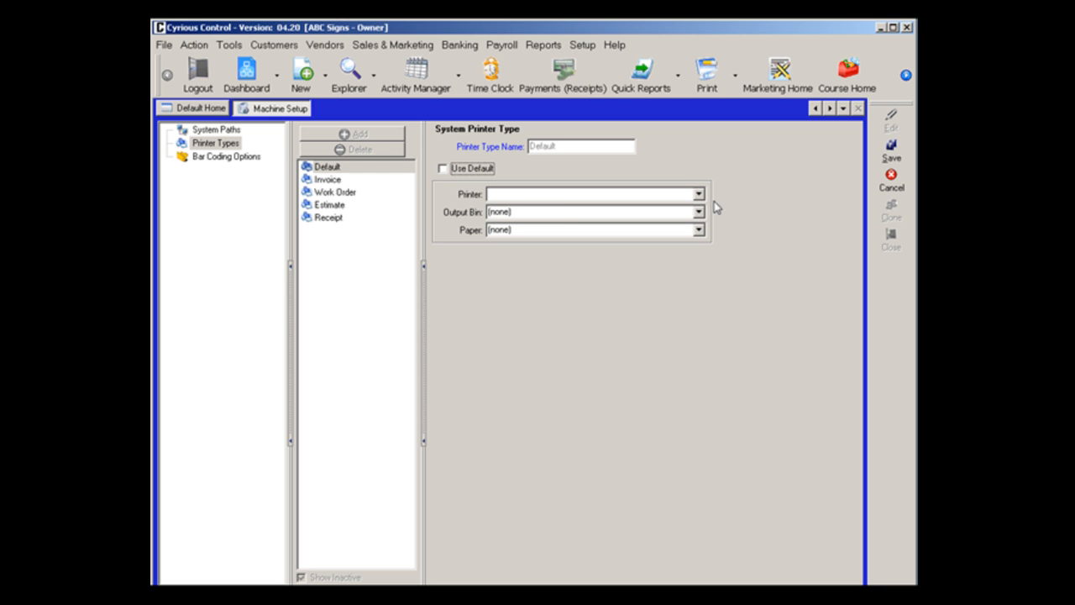
{"action": "left_click", "coordinate": [699, 196]}
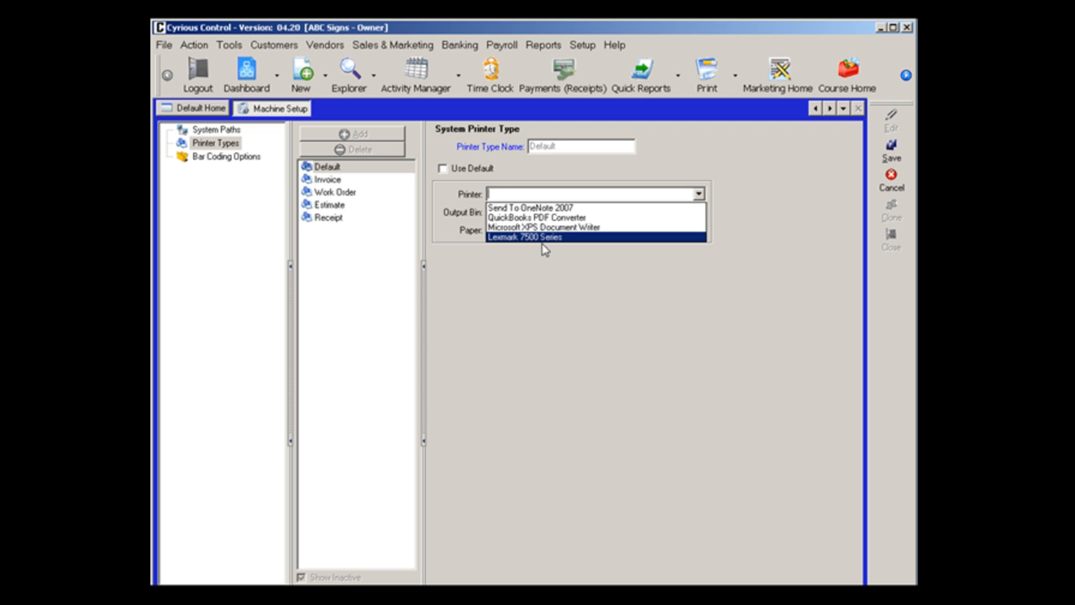
{"action": "left_click", "coordinate": [546, 218]}
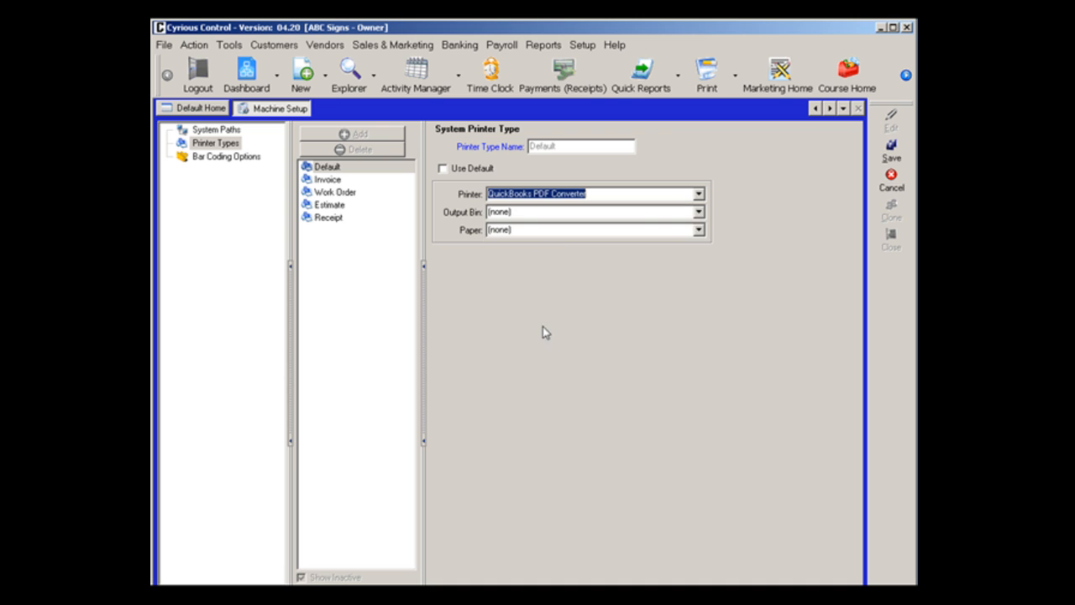
{"action": "left_click", "coordinate": [889, 153]}
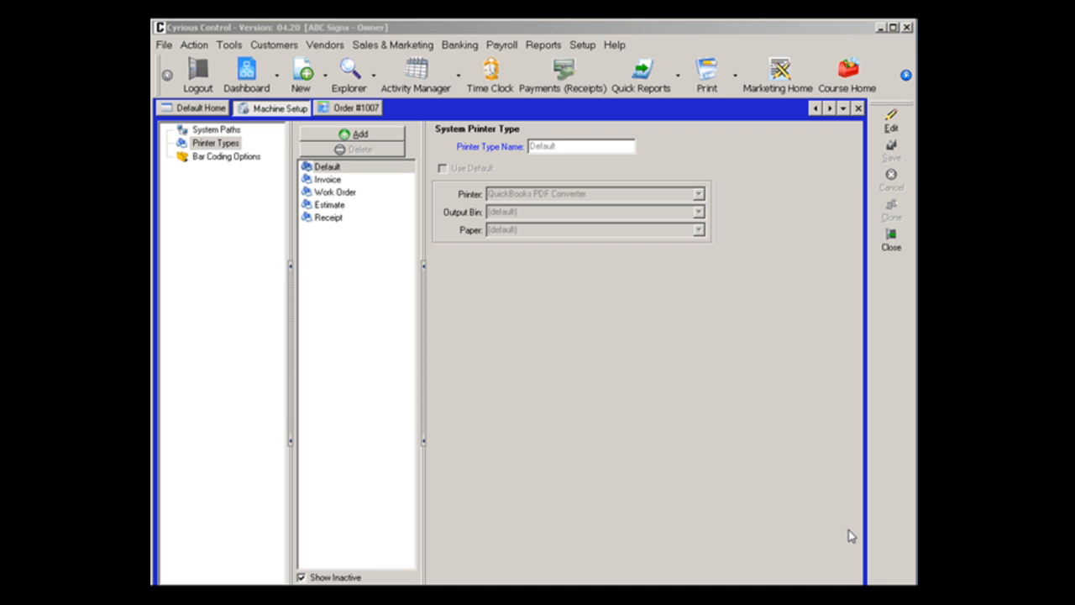
Open the Standard Invoice report criteria for the Roll Sign Print order and expand the printer details.
{"action": "left_click", "coordinate": [370, 109]}
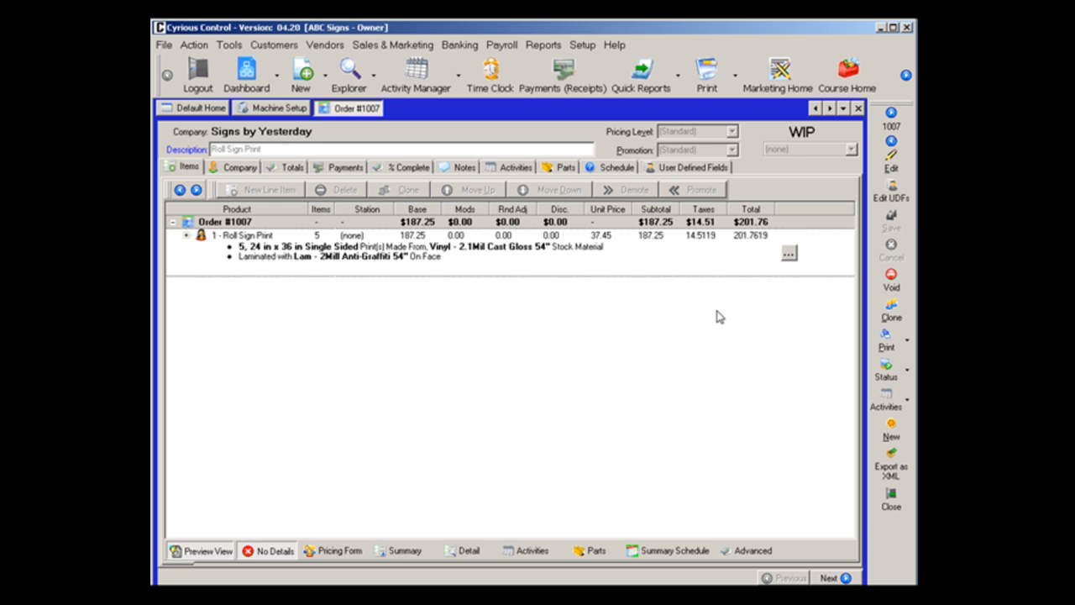
{"action": "left_click", "coordinate": [918, 349]}
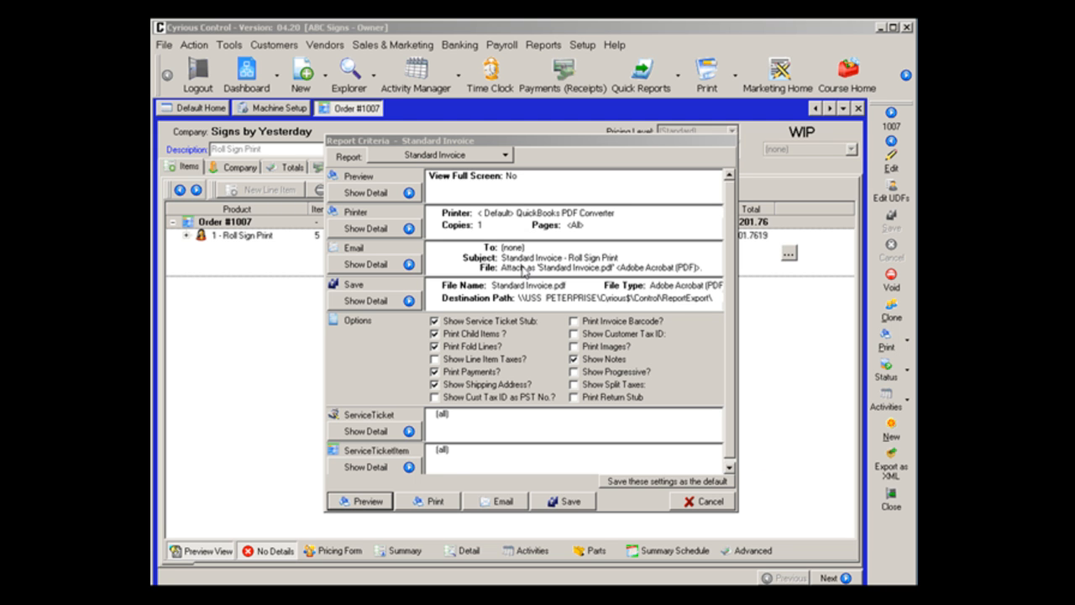
{"action": "left_click", "coordinate": [410, 229]}
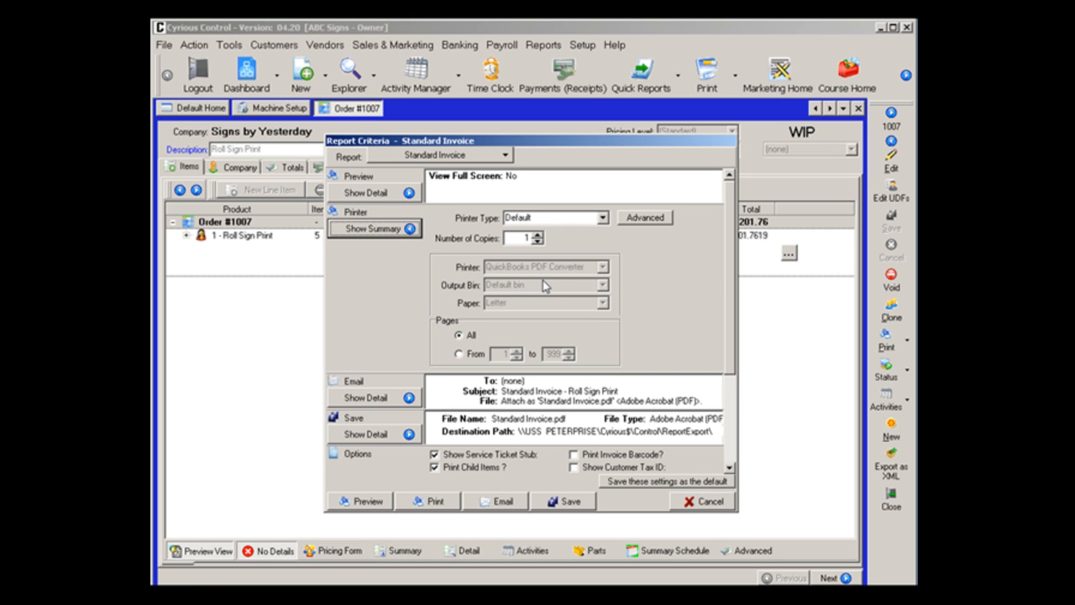
Set the printer type of the Standard Invoice report to Invoice.
{"action": "left_click", "coordinate": [603, 218]}
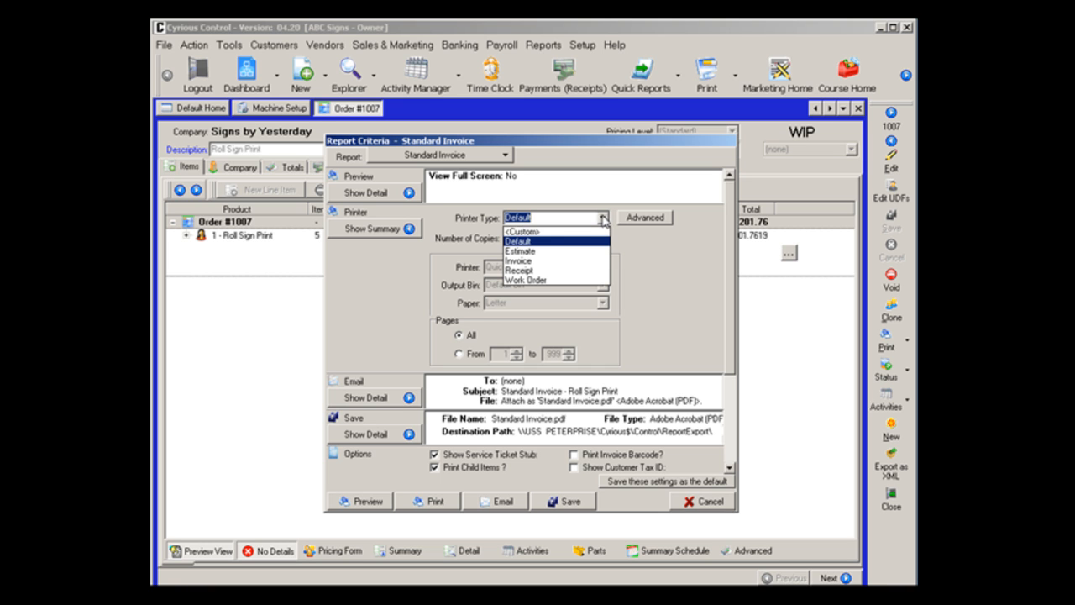
{"action": "left_click", "coordinate": [531, 260]}
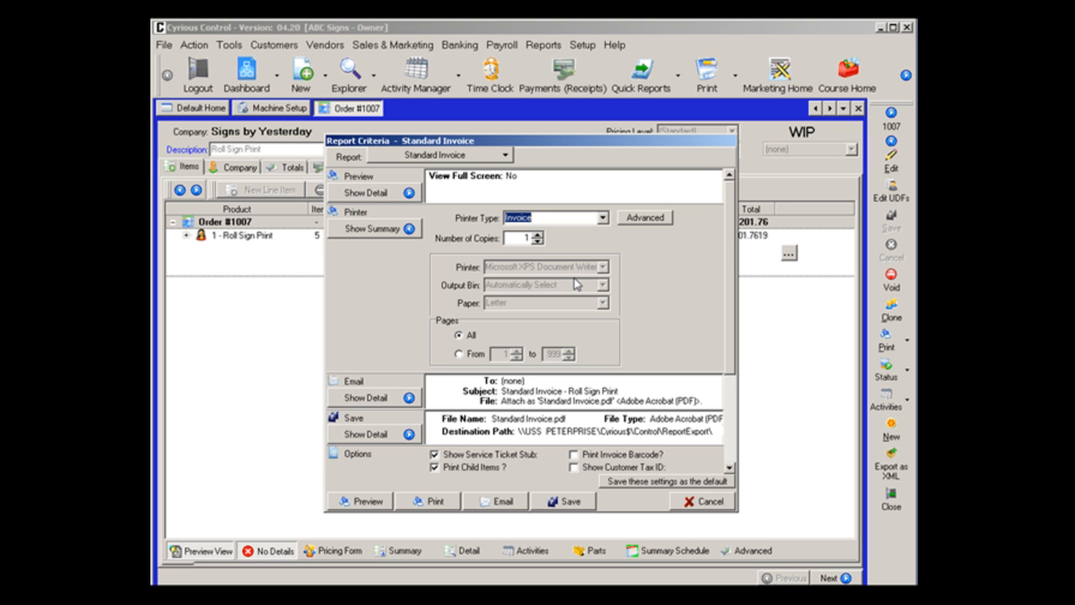
{"action": "left_click", "coordinate": [601, 218]}
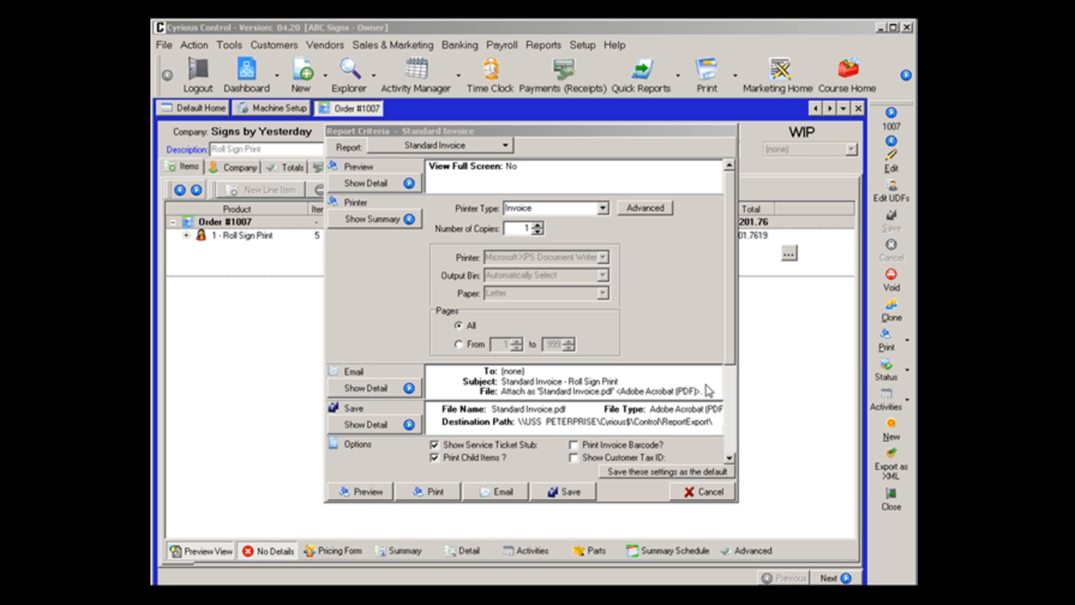
Set the report's printer type to <Custom> with the Lexmark 7500 Series printer and preview the invoice.
{"action": "left_click", "coordinate": [603, 208]}
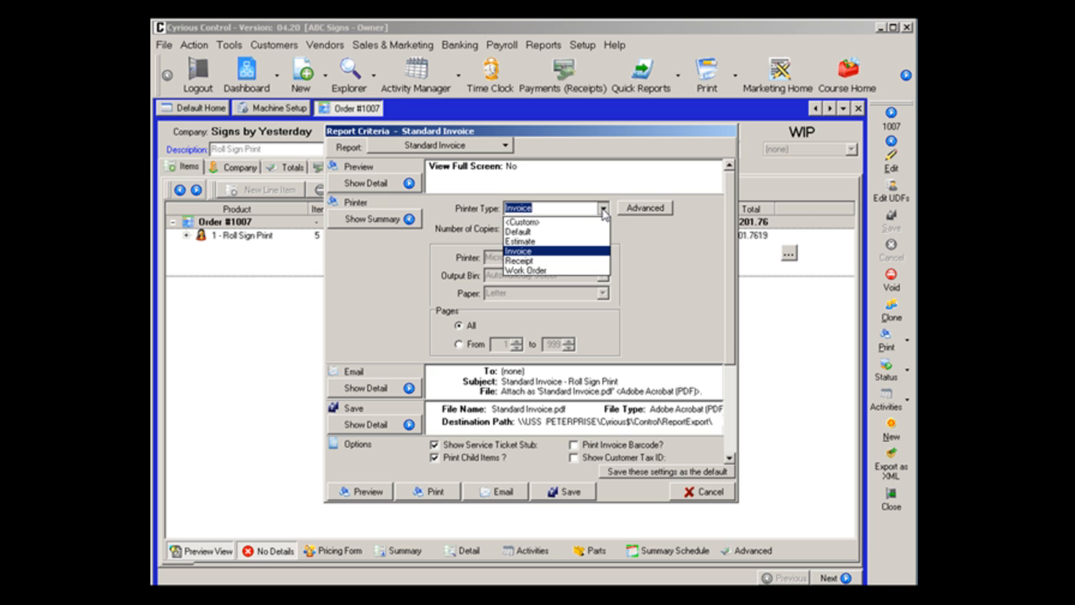
{"action": "left_click", "coordinate": [546, 222]}
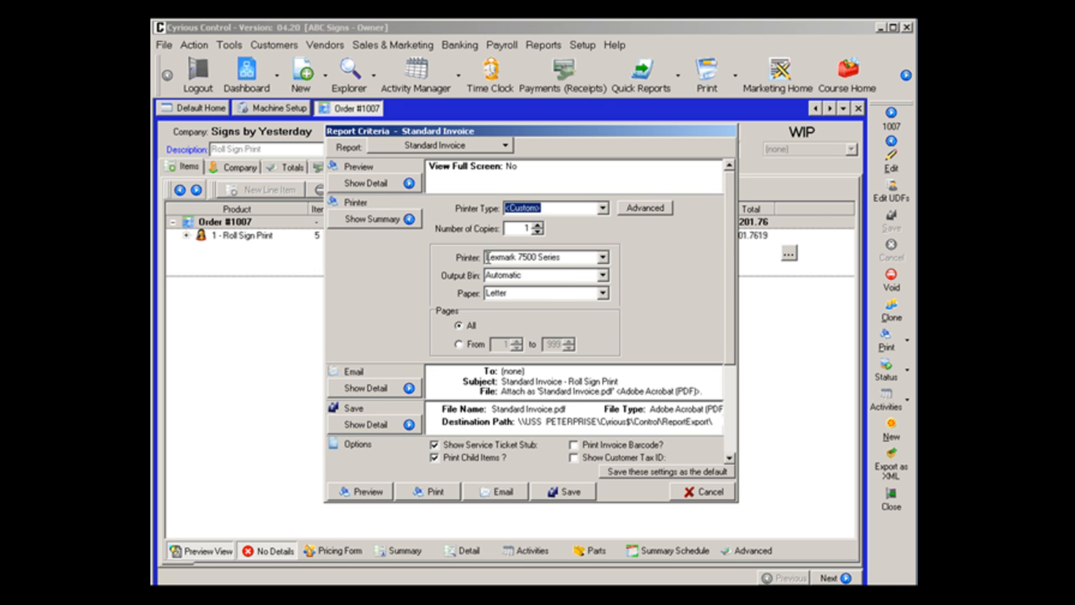
{"action": "left_click", "coordinate": [602, 258]}
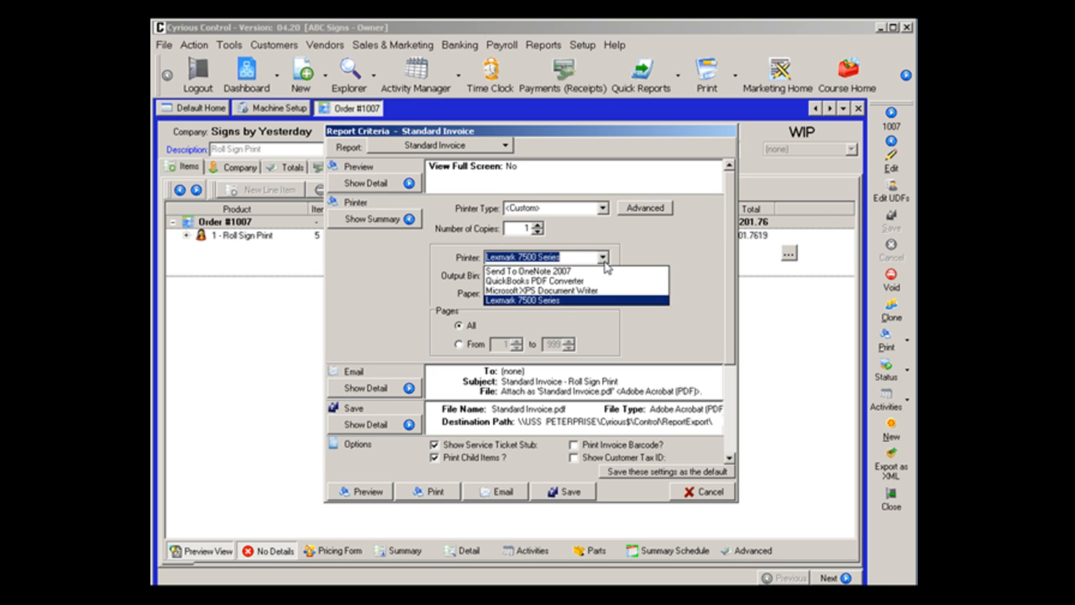
{"action": "left_click", "coordinate": [557, 300]}
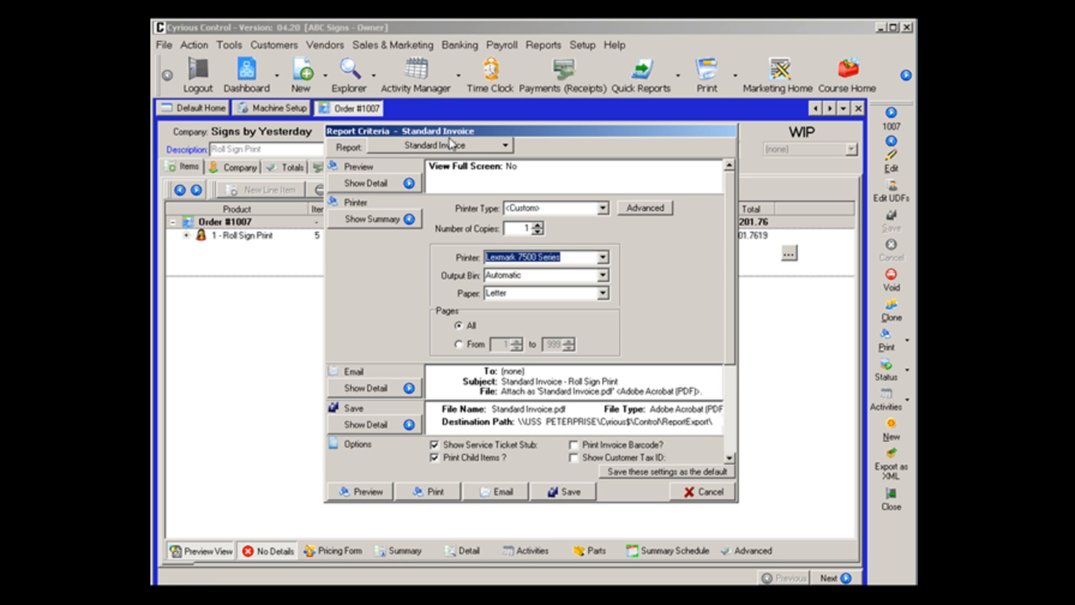
{"action": "left_click", "coordinate": [385, 499]}
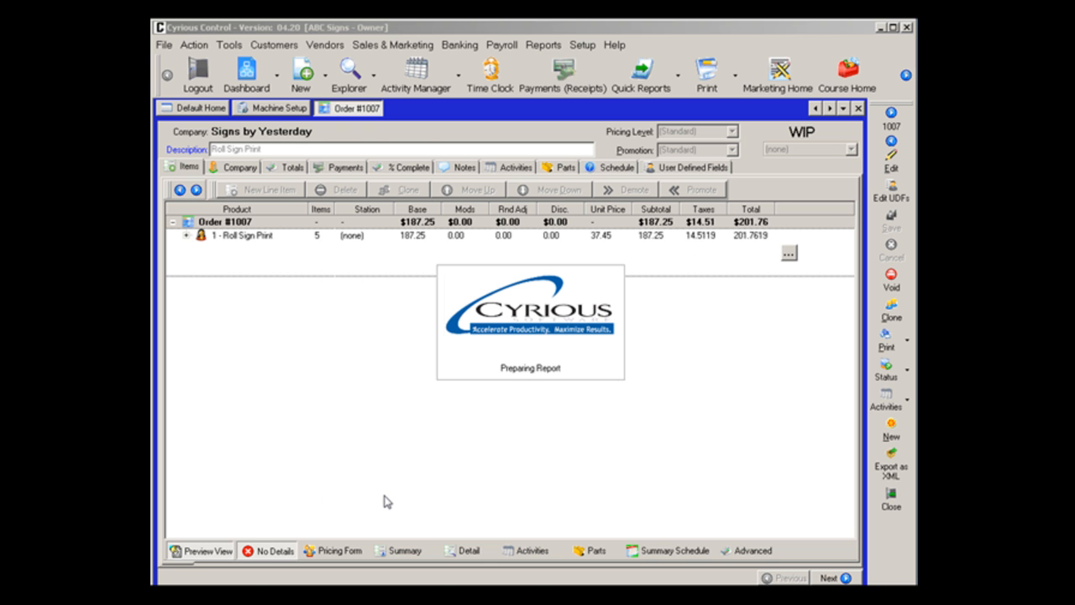